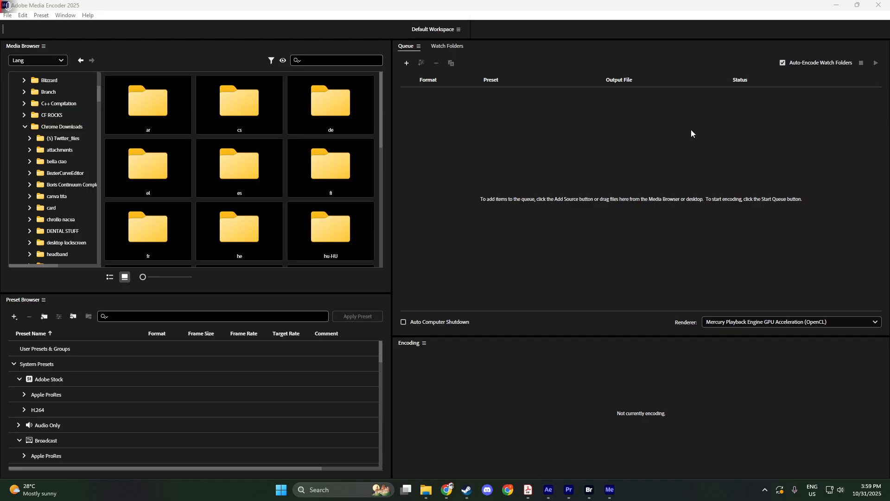
Step: Add the video 13880528_3840_2160_25fps from File Explorer's sample document folder to the Media Encoder queue
click(435, 489)
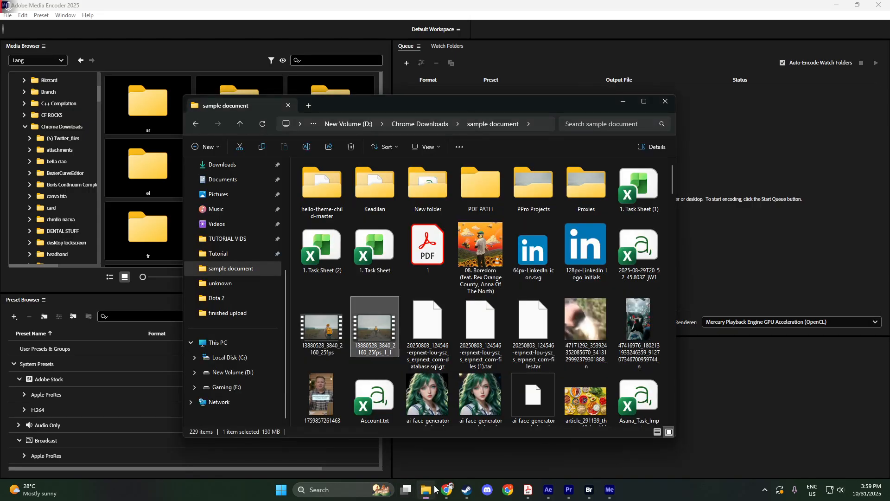
click(331, 318)
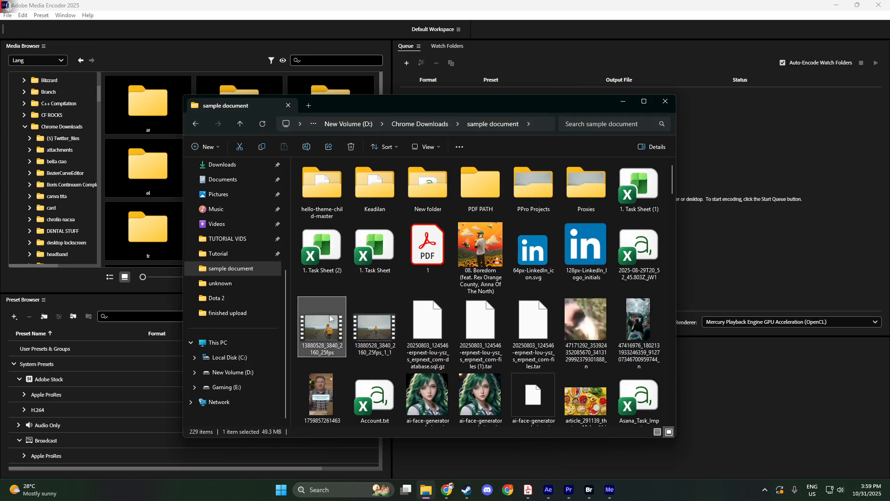
drag(330, 318, 751, 211)
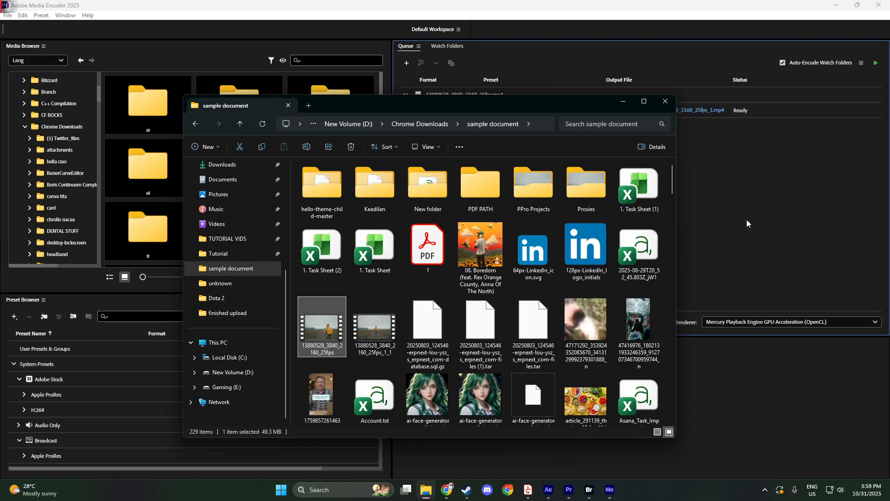
click(747, 222)
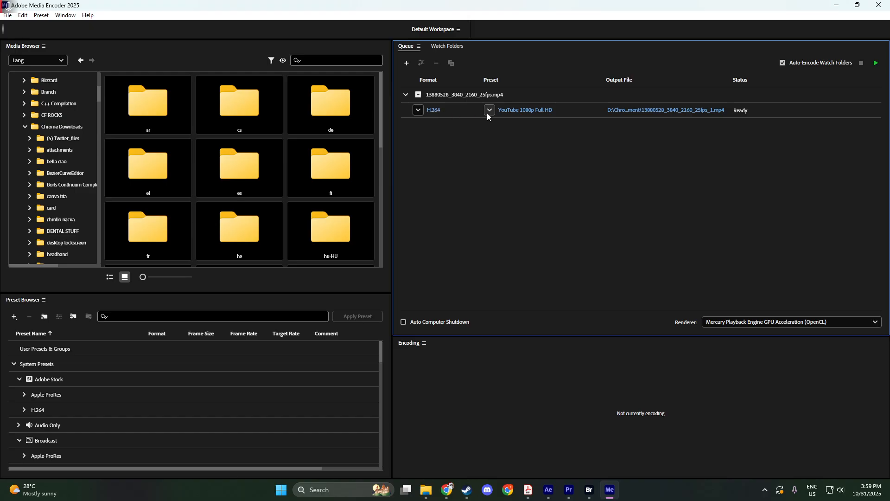
Step: Choose H.264 as the output format for the queued video
click(416, 114)
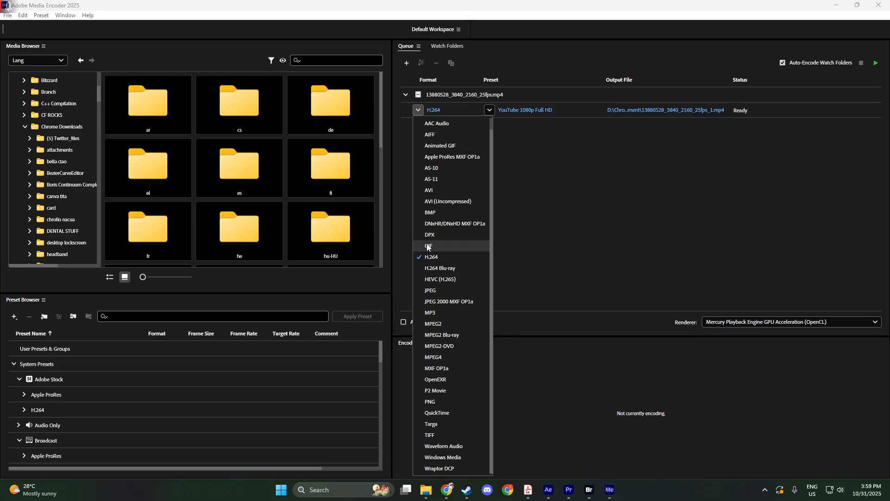
click(435, 258)
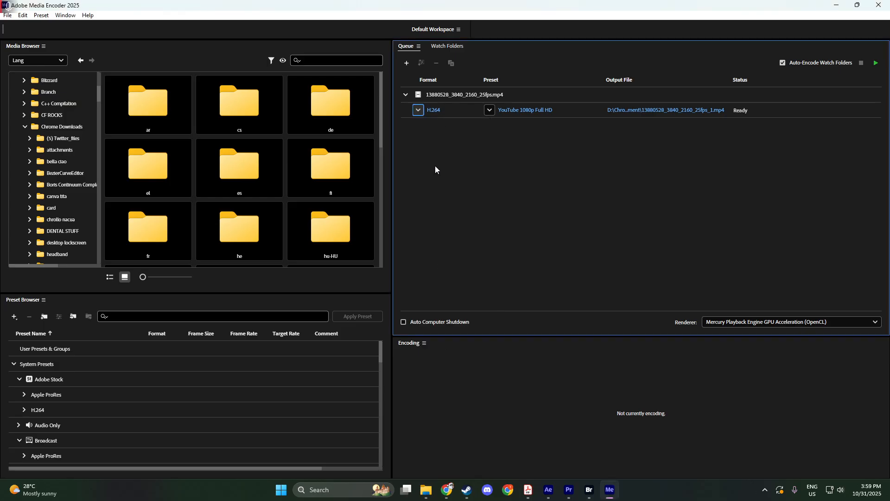
Step: Set the queued video's preset to Facebook 1080p Full HD
click(490, 111)
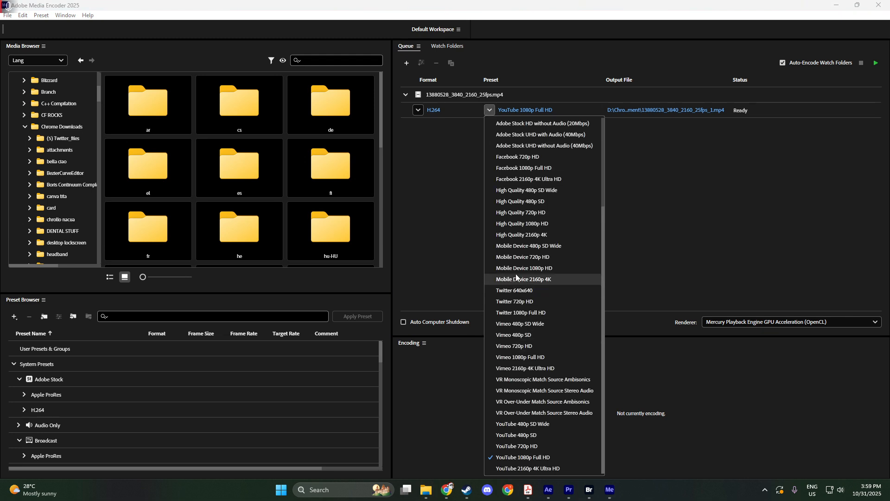
scroll(516, 273, up, 1)
scroll(540, 215, up, 2)
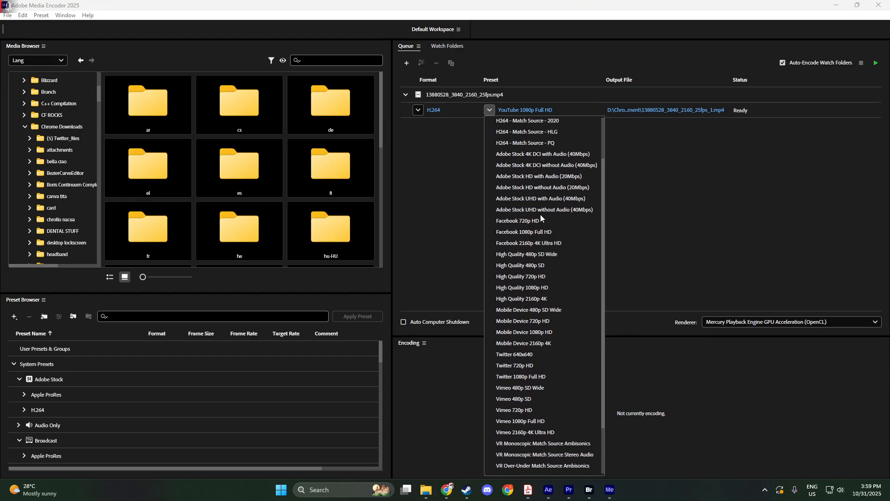
scroll(541, 214, up, 2)
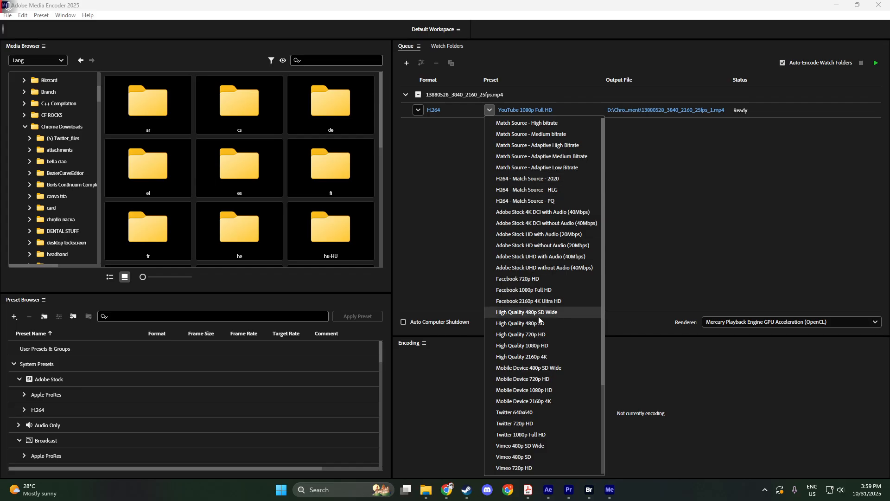
click(533, 290)
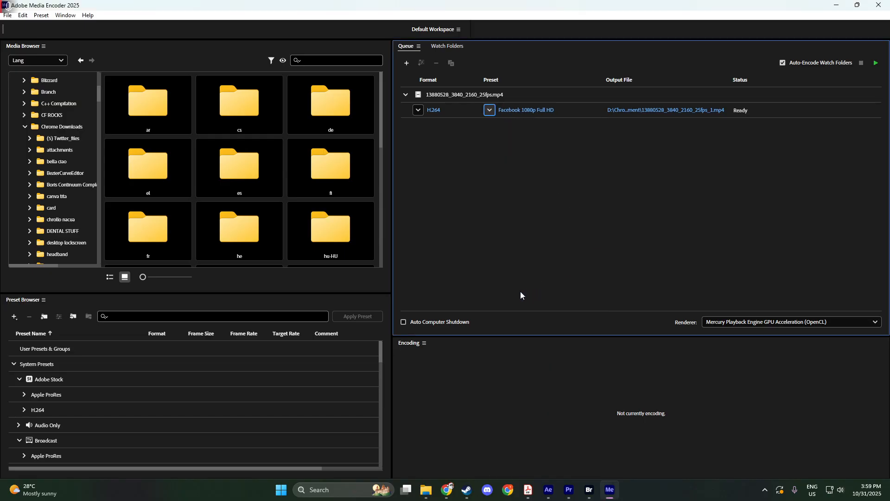
Step: Set the queued video's preset to YouTube 1080p Full HD and open its export settings
click(490, 110)
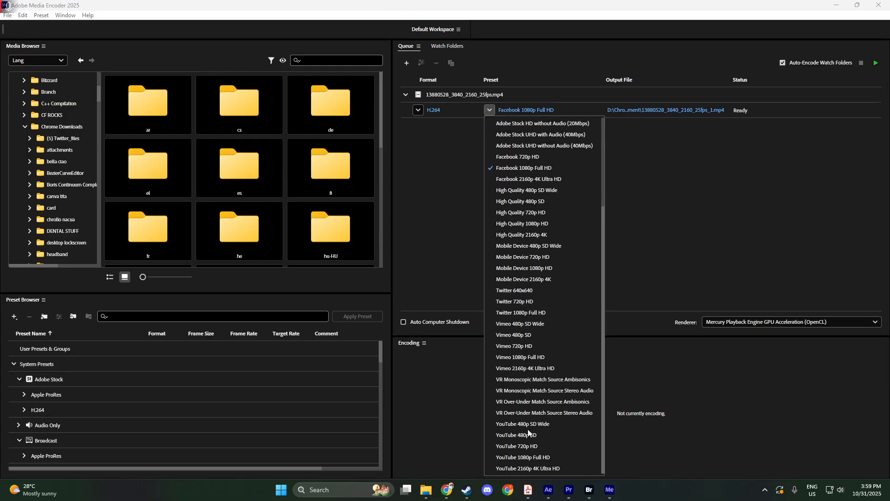
click(524, 458)
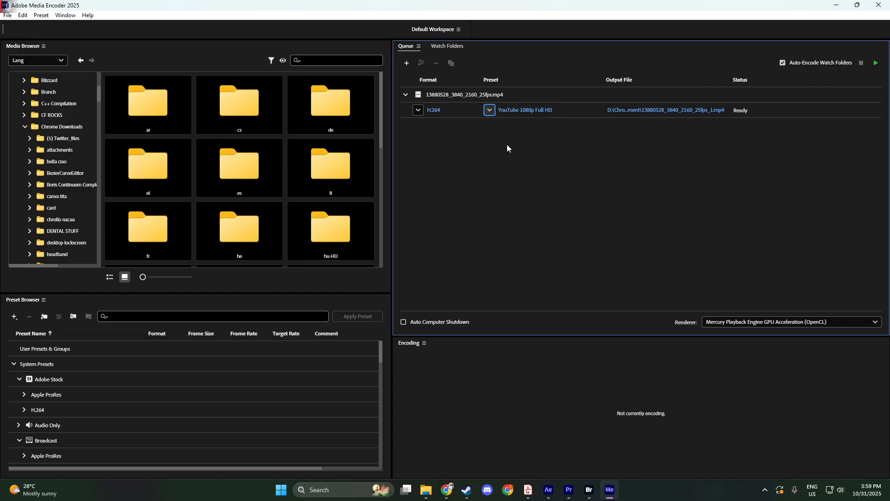
click(511, 110)
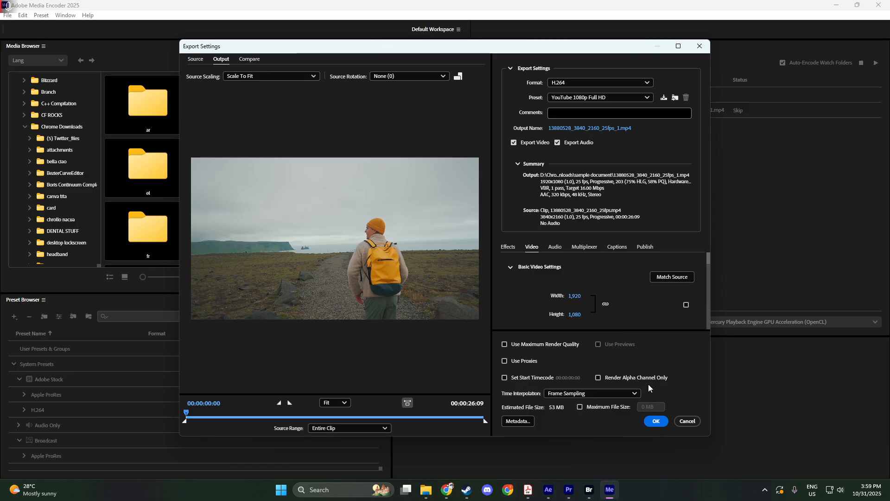
Step: Set the output frame width to 1920 in the basic video settings
scroll(643, 315, down, 2)
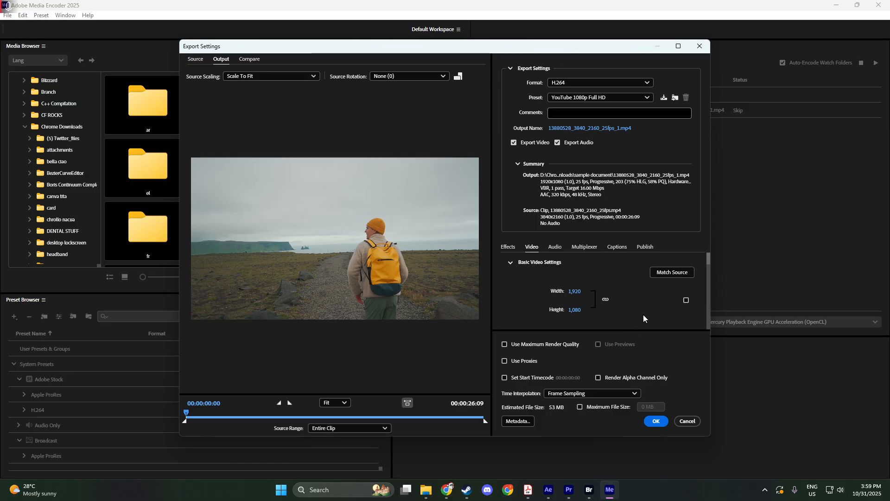
scroll(642, 314, down, 3)
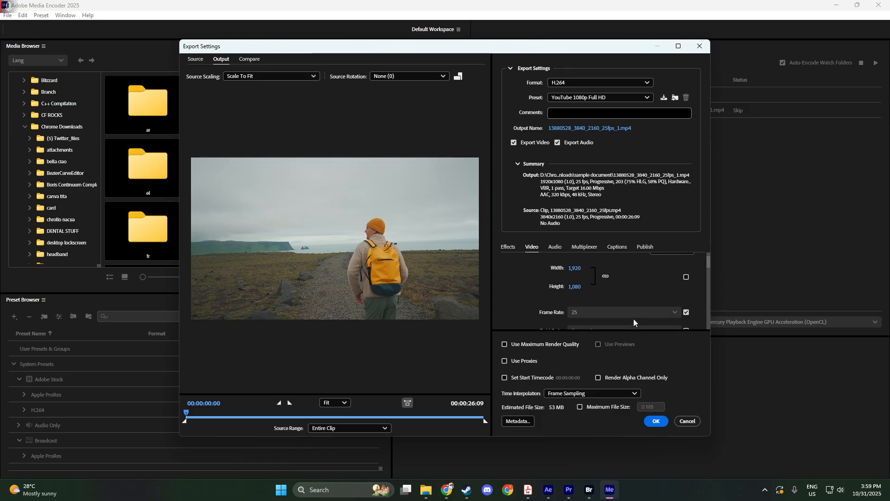
scroll(632, 318, down, 4)
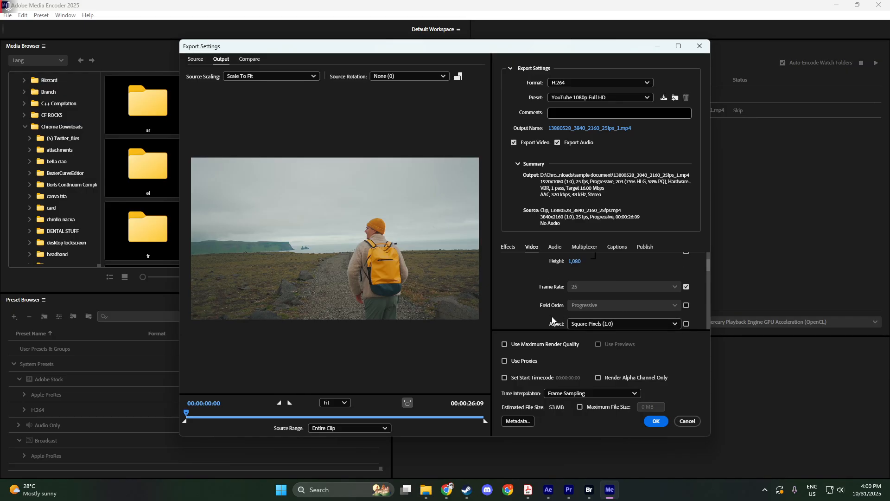
scroll(551, 318, up, 1)
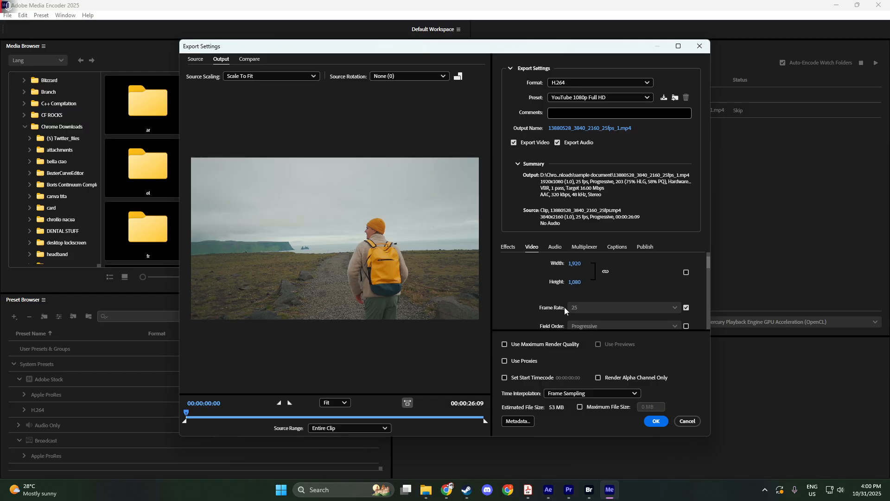
click(576, 265)
text(1920)
Step: Review the remaining video settings, including frame rate, aspect, encoding profile, level, color space and HDR options
scroll(564, 280, down, 1)
scroll(575, 299, down, 3)
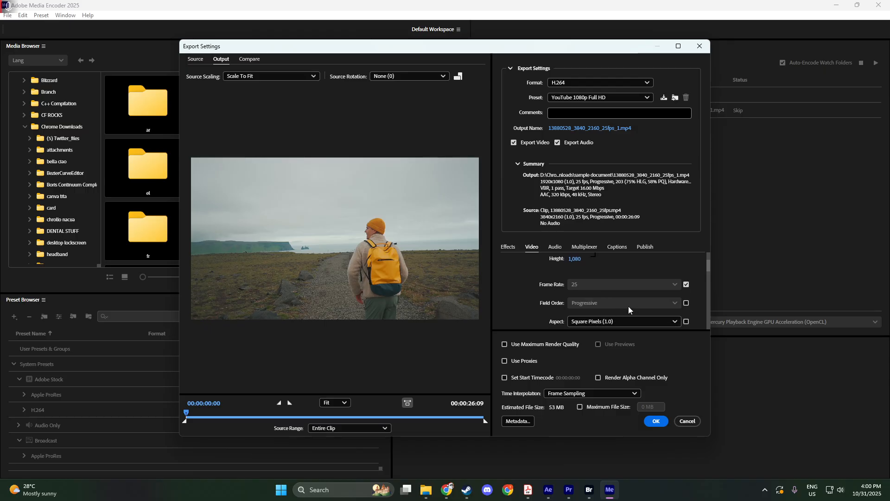
scroll(628, 306, down, 3)
scroll(628, 308, down, 6)
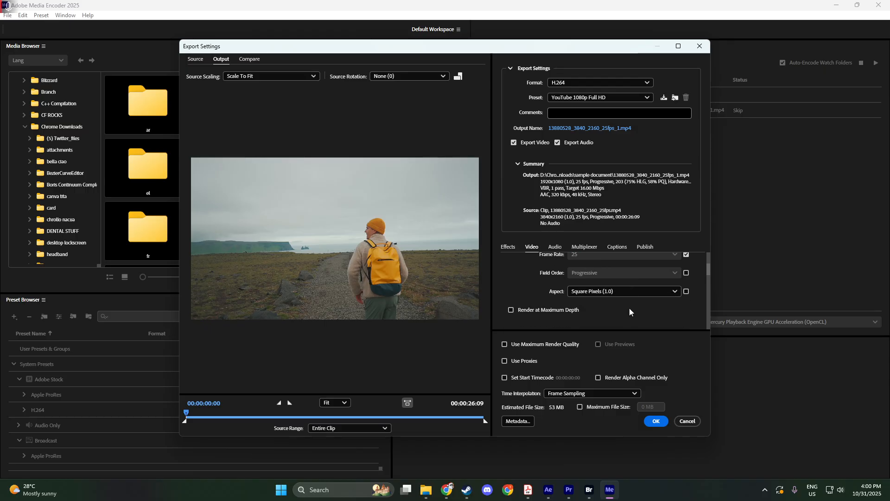
scroll(630, 306, down, 5)
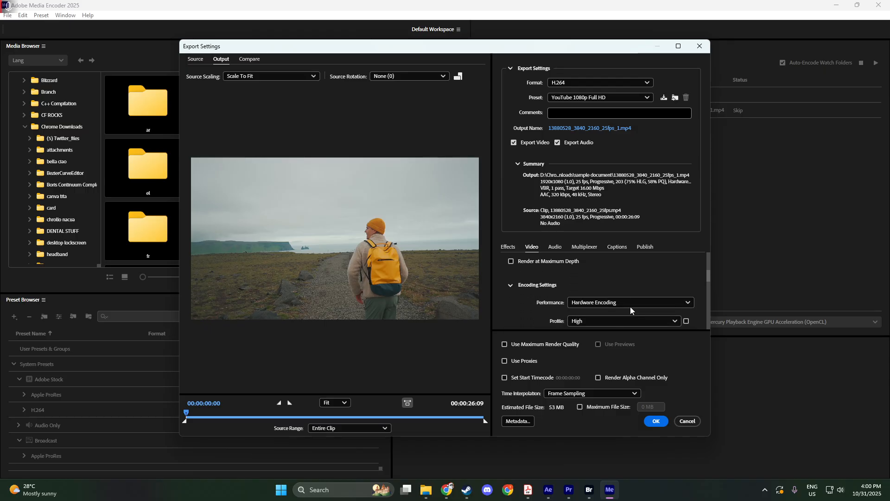
scroll(632, 306, down, 6)
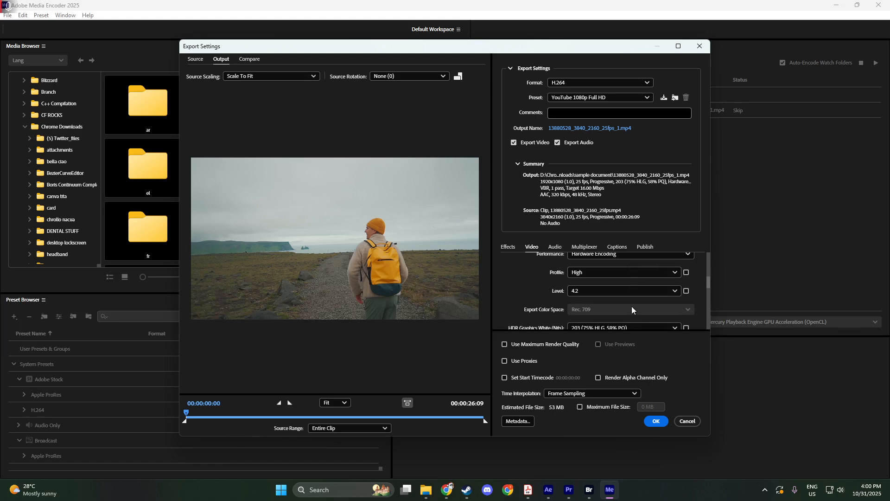
scroll(629, 307, down, 4)
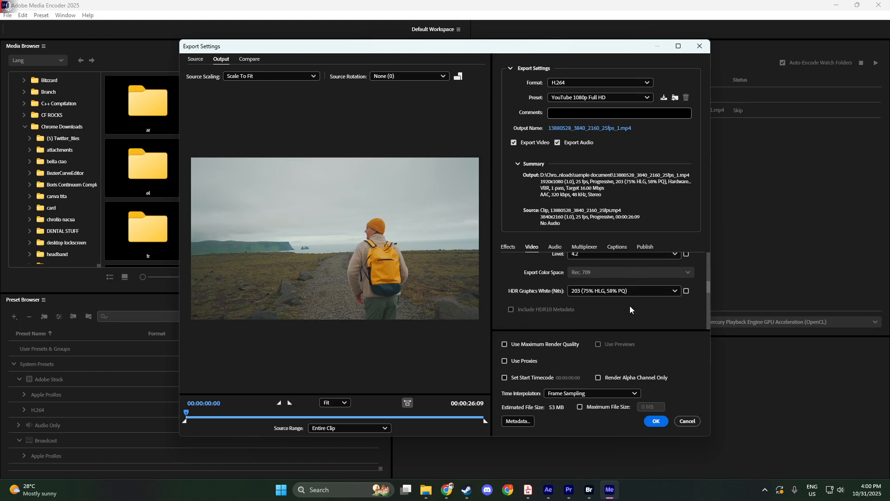
scroll(621, 308, down, 5)
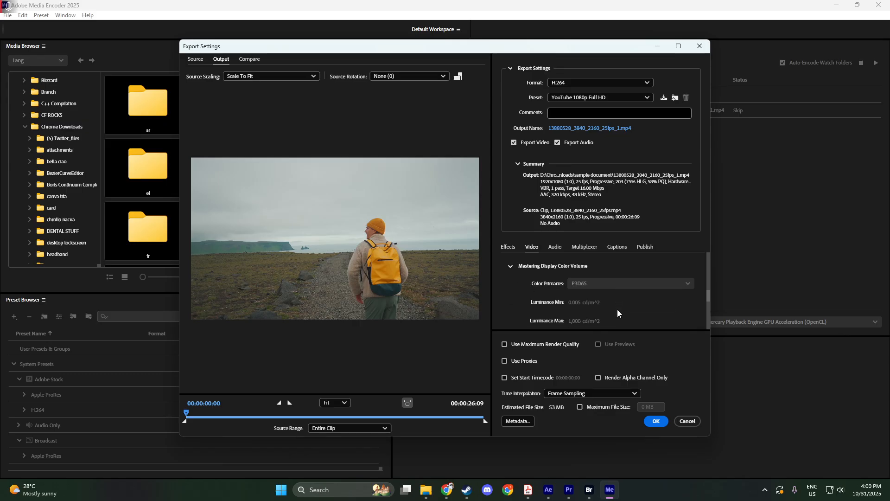
scroll(617, 310, down, 4)
scroll(617, 310, up, 2)
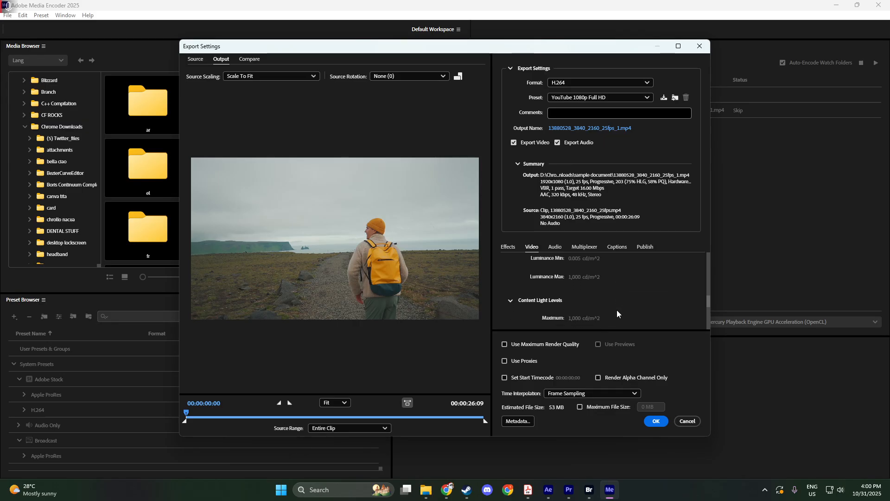
scroll(625, 307, up, 5)
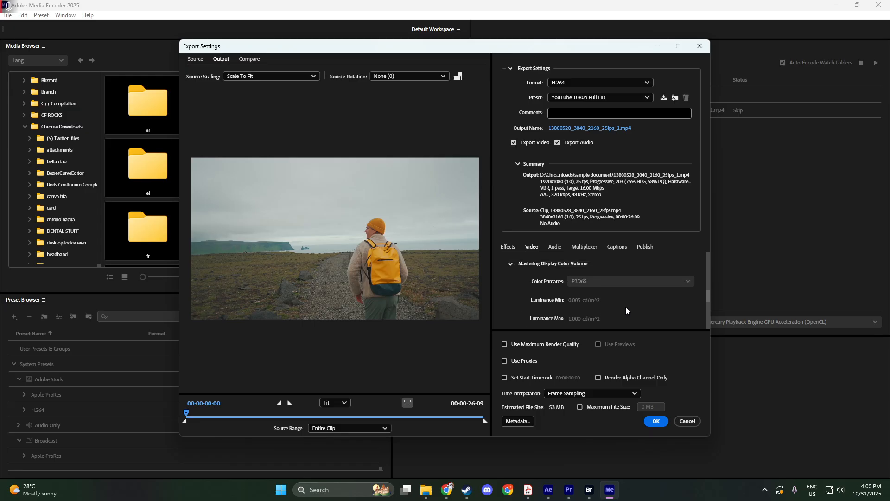
scroll(625, 307, up, 5)
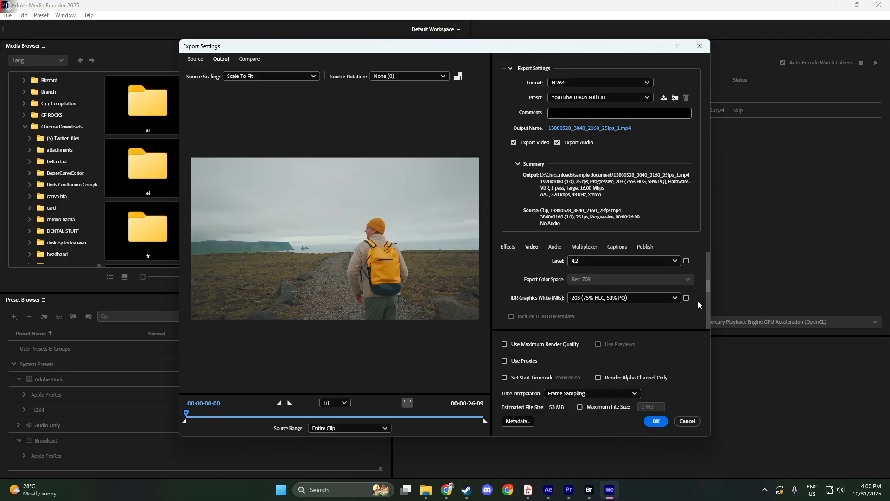
scroll(708, 285, down, 5)
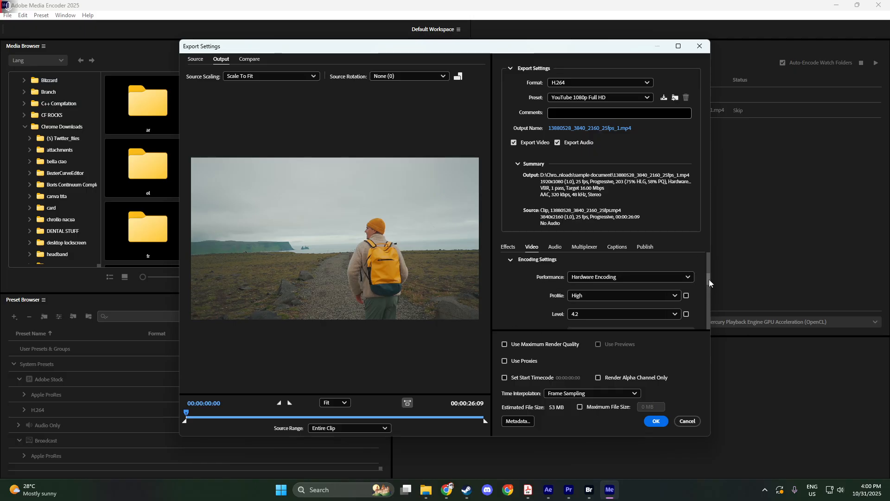
drag(709, 276, 711, 258)
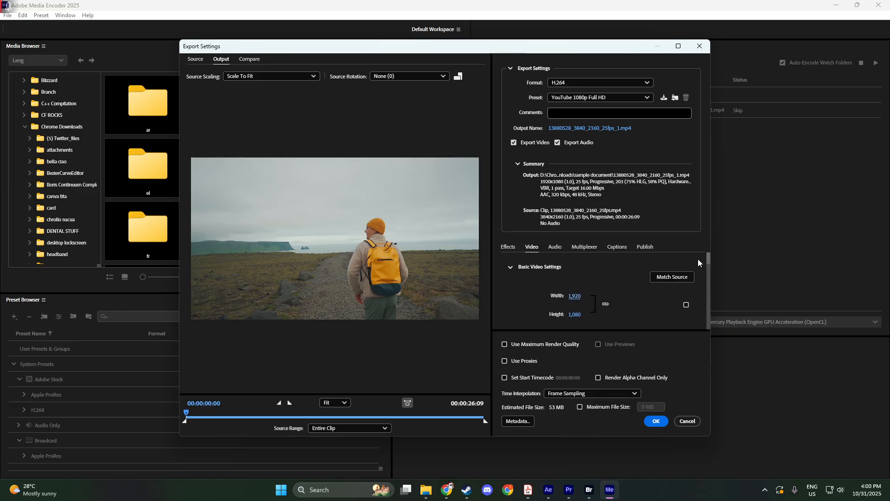
Step: Accept the export settings and start encoding the queue
click(653, 422)
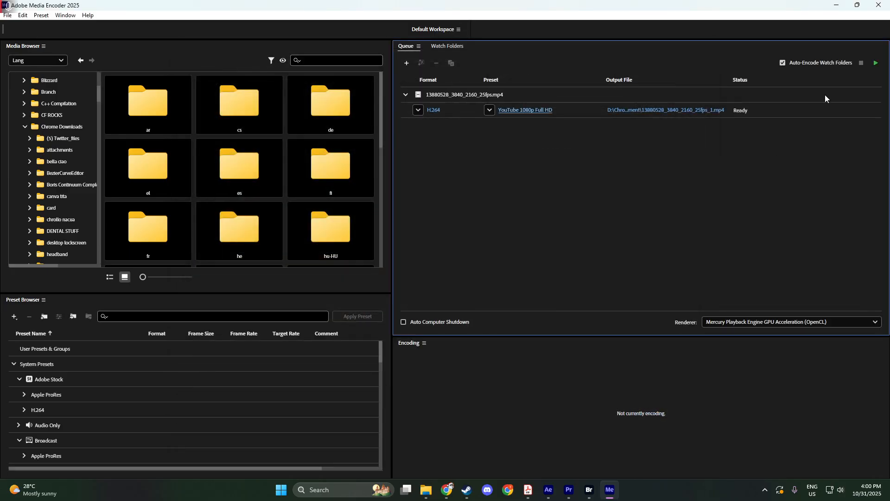
click(878, 63)
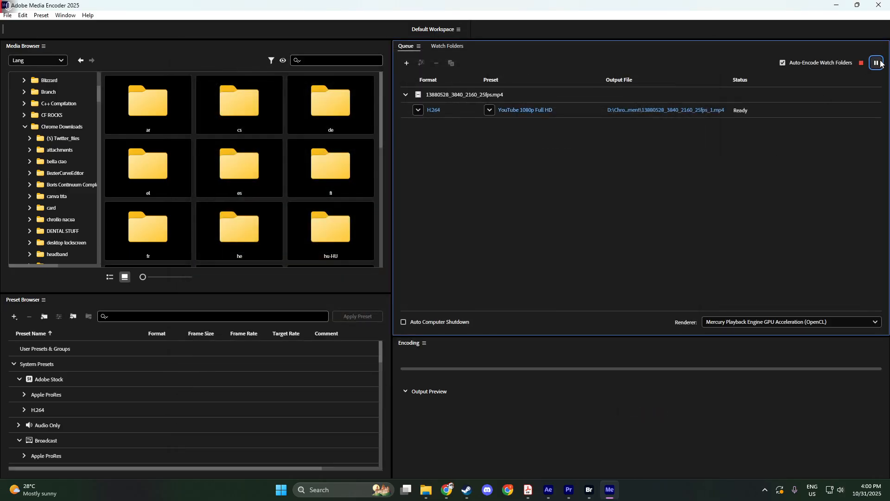